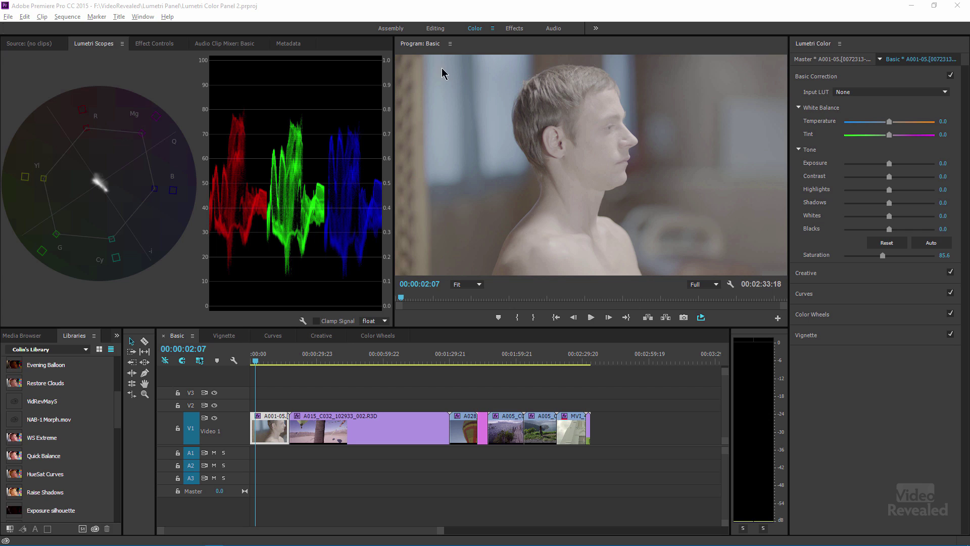
pyautogui.click(436, 28)
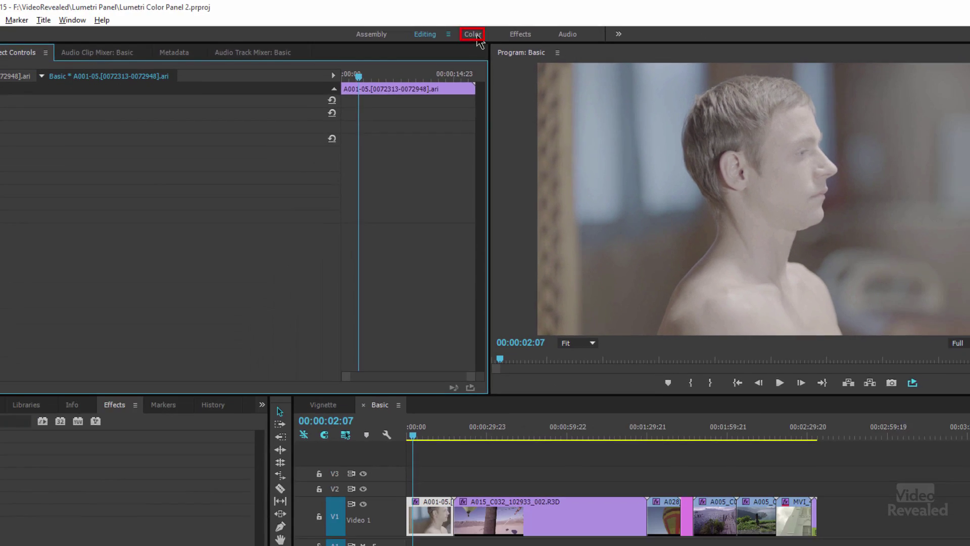
pyautogui.click(477, 35)
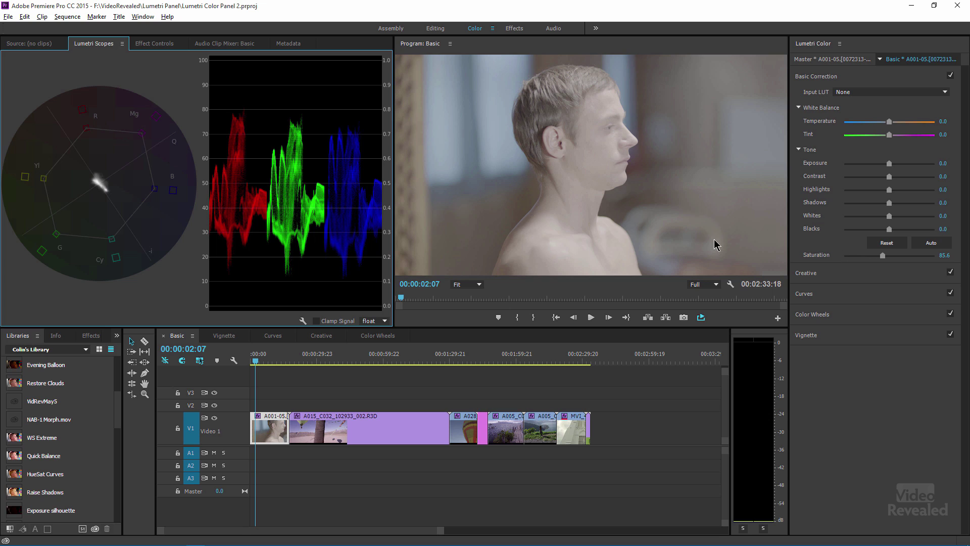
pyautogui.rightClick(183, 162)
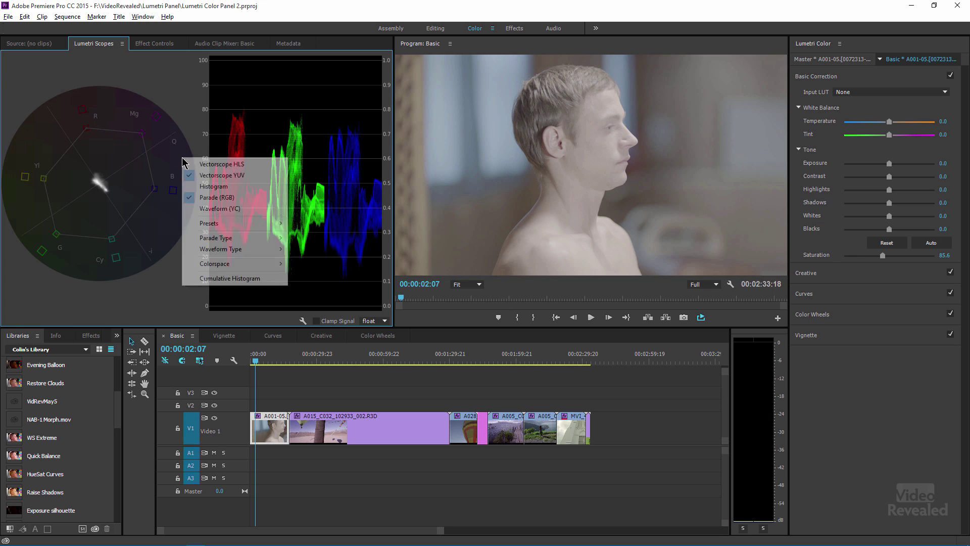
pyautogui.moveTo(216, 253)
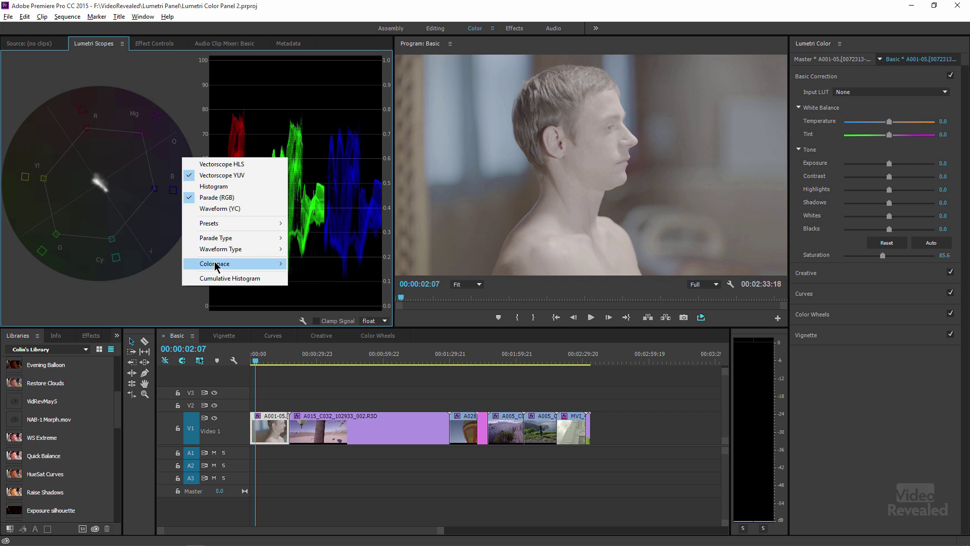
pyautogui.click(168, 285)
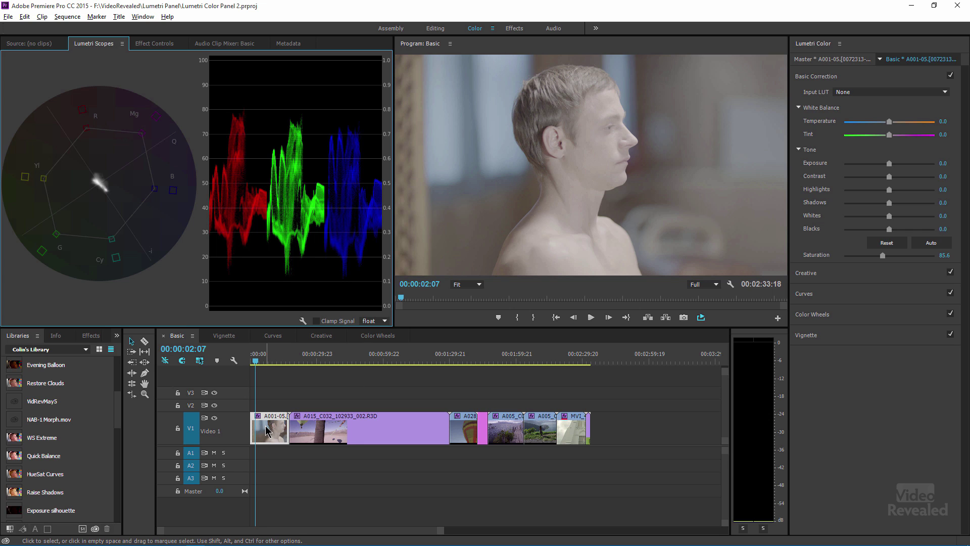
pyautogui.click(299, 361)
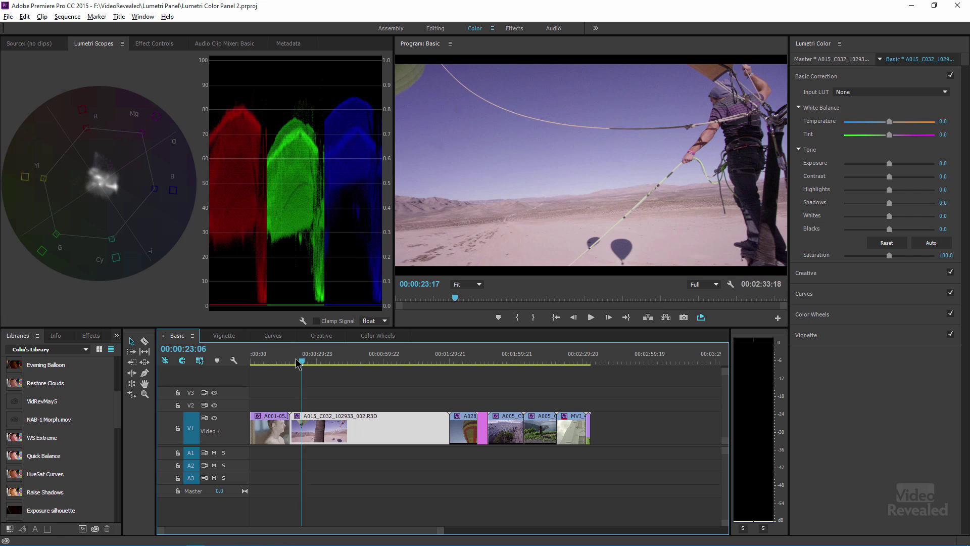
pyautogui.moveTo(298, 363); pyautogui.dragTo(259, 358)
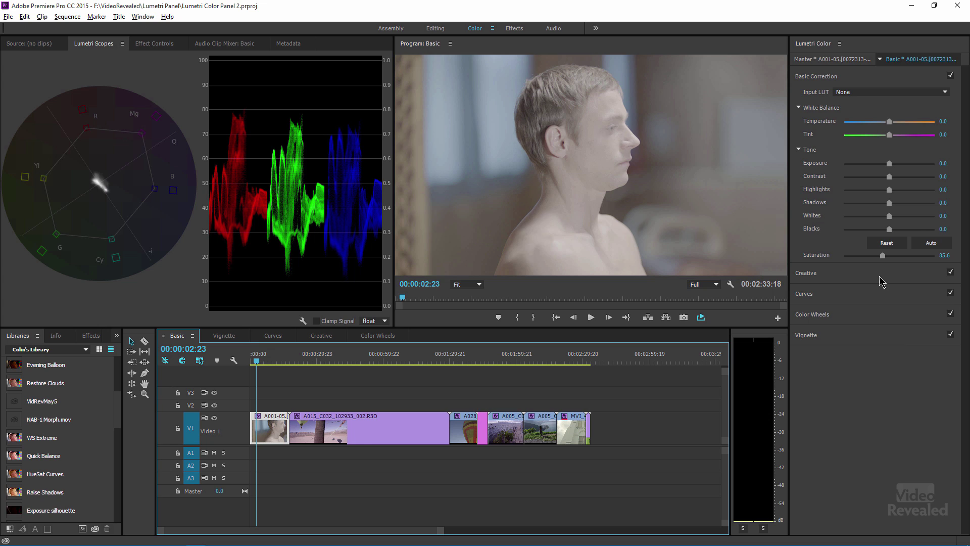
pyautogui.click(827, 80)
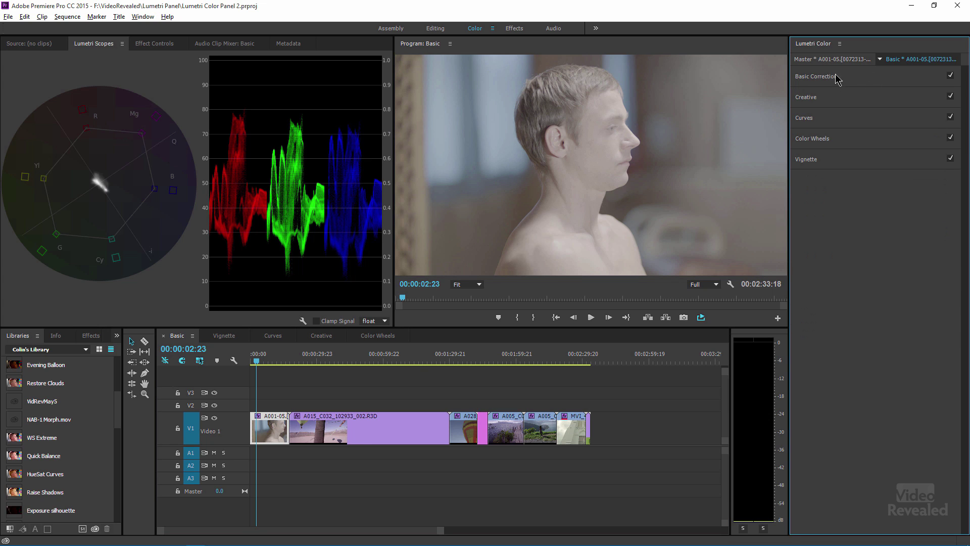
pyautogui.click(840, 44)
pyautogui.click(840, 43)
pyautogui.click(839, 43)
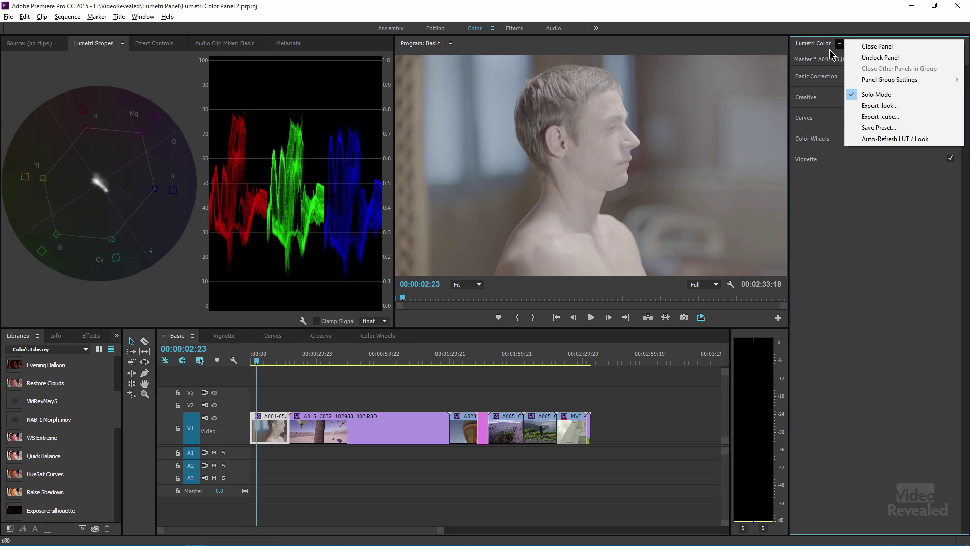
pyautogui.click(819, 77)
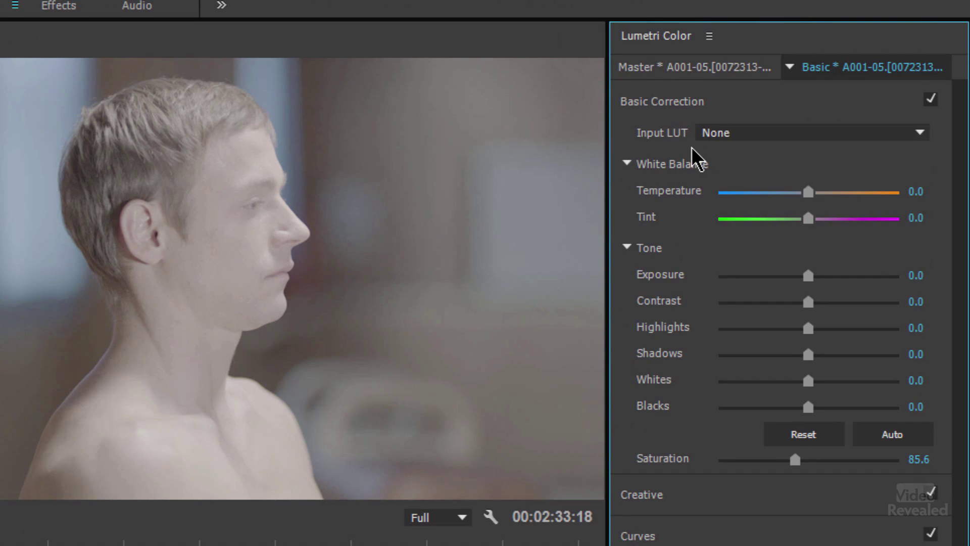
# Apply the ALEXA_Default_LogC2Rec709 input LUT to the interview clip, then play and scrub to review it.
pyautogui.click(792, 132)
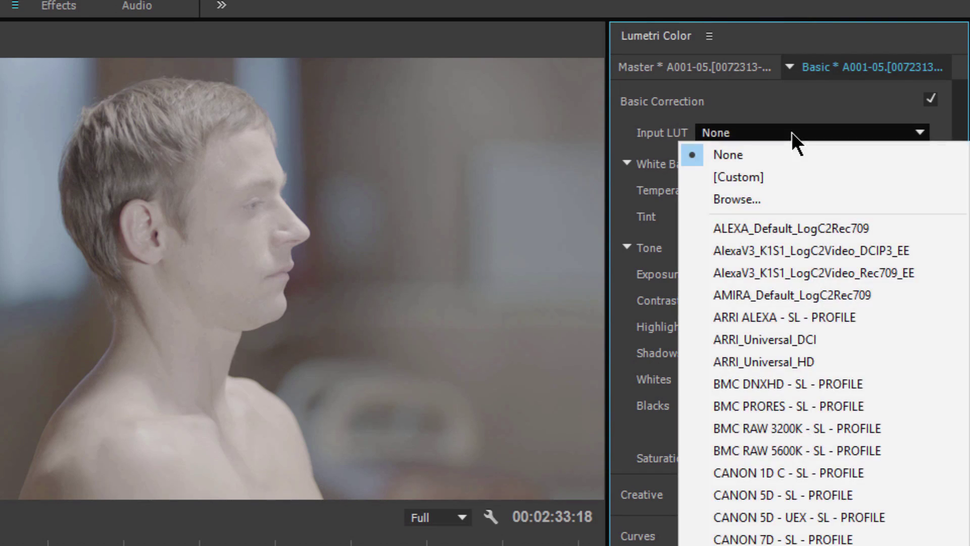
pyautogui.click(803, 231)
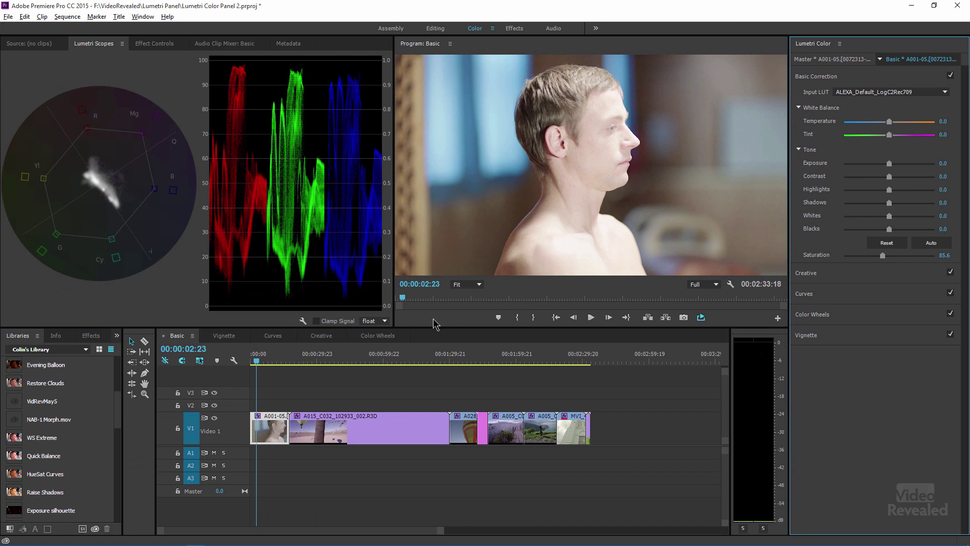
pyautogui.click(266, 361)
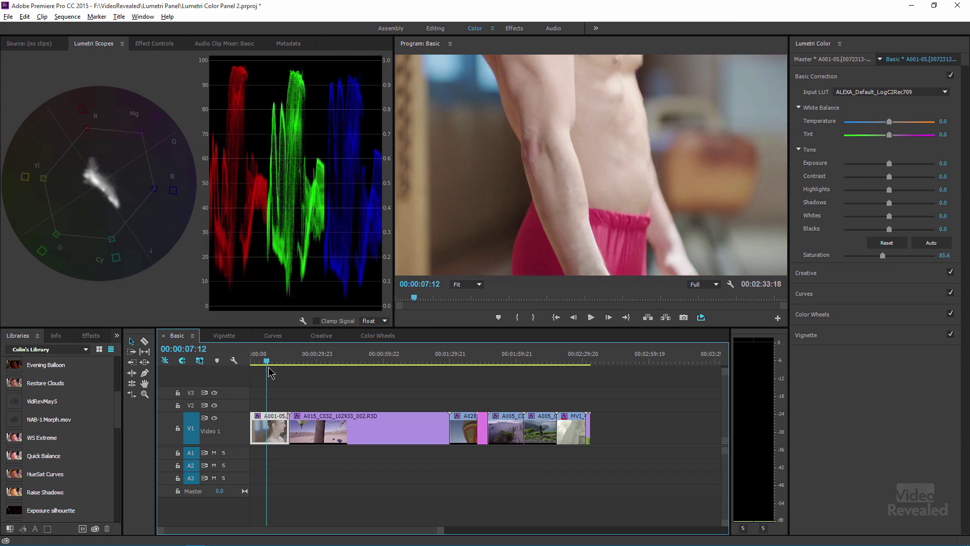
pyautogui.press('space')
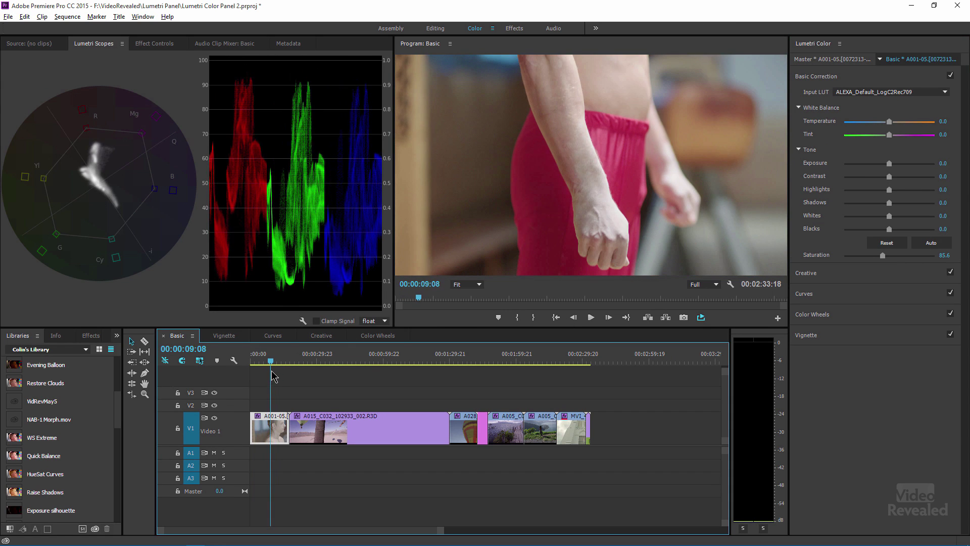
pyautogui.moveTo(272, 375)
pyautogui.mouseDown()
pyautogui.moveTo(261, 374)
pyautogui.moveTo(284, 388)
pyautogui.moveTo(261, 374)
pyautogui.mouseUp()
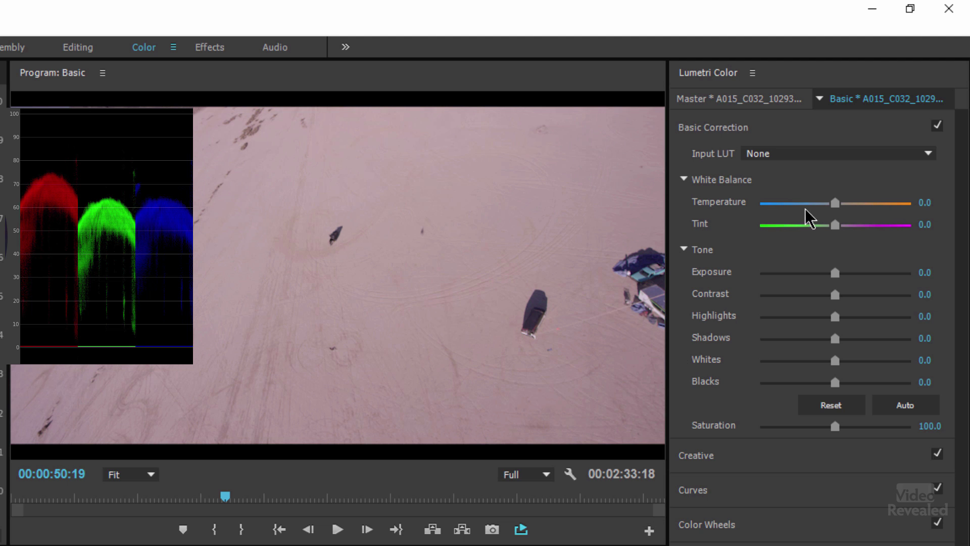
# Set the desert clip's White Balance to Temperature -25.6 and Tint -13.3.
pyautogui.moveTo(835, 203)
pyautogui.mouseDown()
pyautogui.moveTo(817, 206)
pyautogui.moveTo(835, 219)
pyautogui.moveTo(811, 209)
pyautogui.moveTo(831, 217)
pyautogui.moveTo(817, 203)
pyautogui.mouseUp()
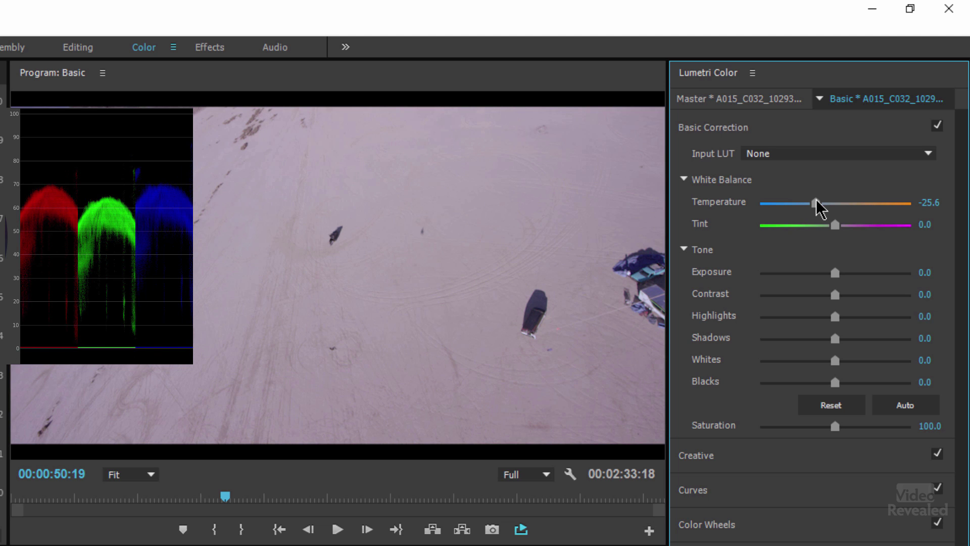
pyautogui.moveTo(835, 226); pyautogui.dragTo(825, 227)
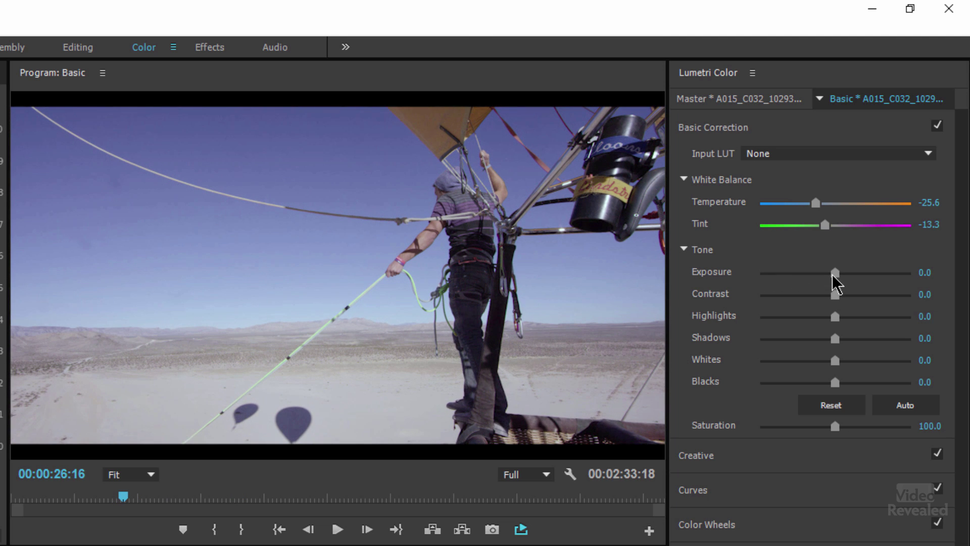
# Preview brighter and darker Exposure on the balloon rider shot, then reset Exposure to 0.0.
pyautogui.moveTo(832, 273); pyautogui.dragTo(857, 291)
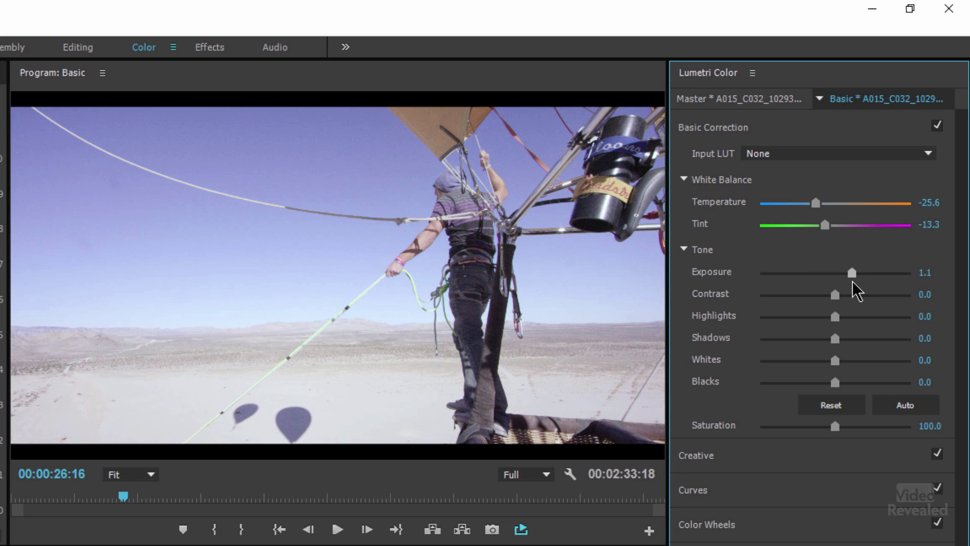
pyautogui.moveTo(857, 291)
pyautogui.mouseDown()
pyautogui.moveTo(812, 272)
pyautogui.moveTo(858, 273)
pyautogui.mouseUp()
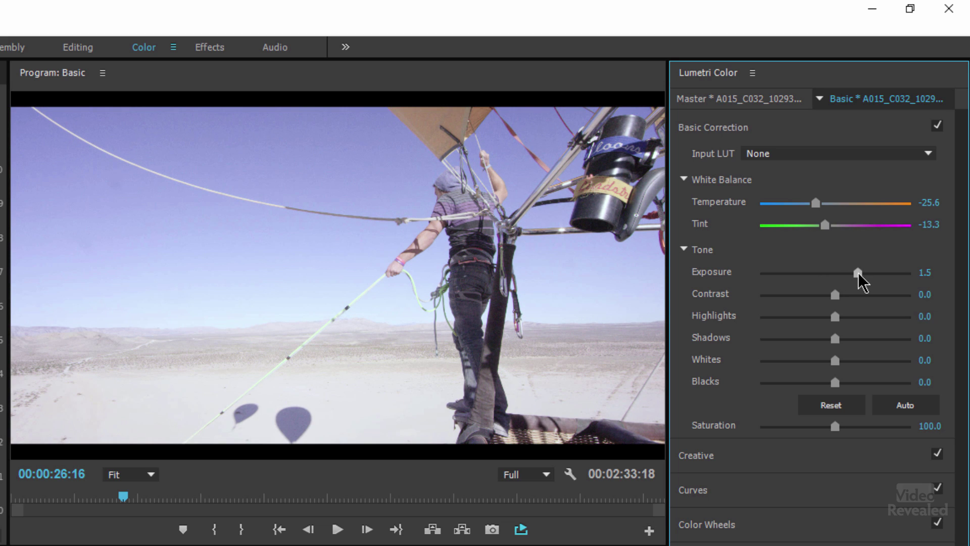
pyautogui.moveTo(858, 271); pyautogui.dragTo(844, 264)
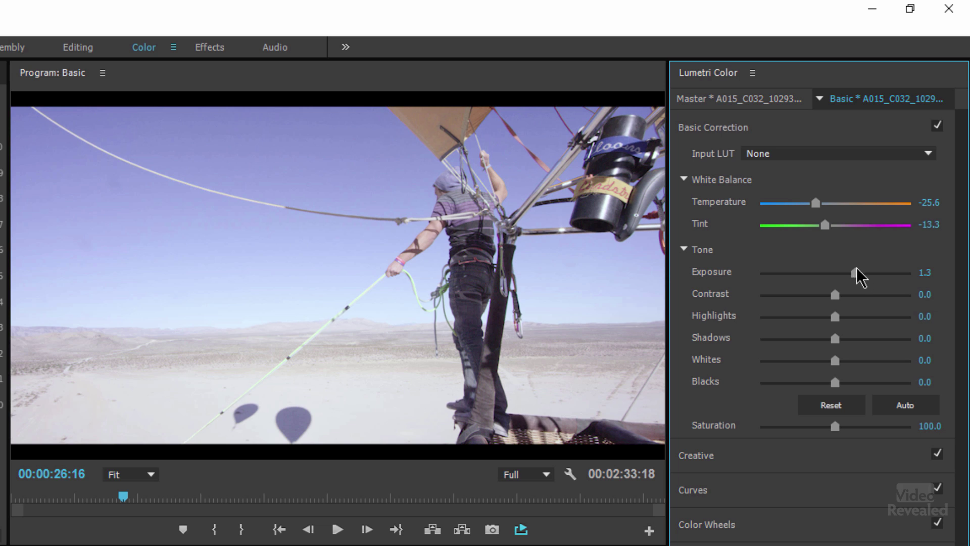
pyautogui.doubleClick(854, 273)
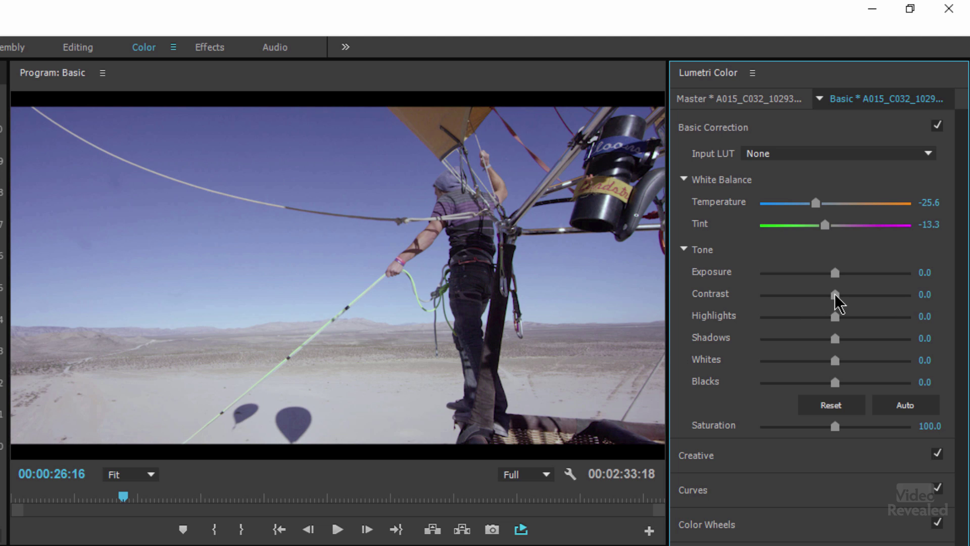
# Try various Exposure and Contrast levels on the balloon-rig shot, then reset both to 0.0.
pyautogui.moveTo(836, 297); pyautogui.dragTo(929, 319)
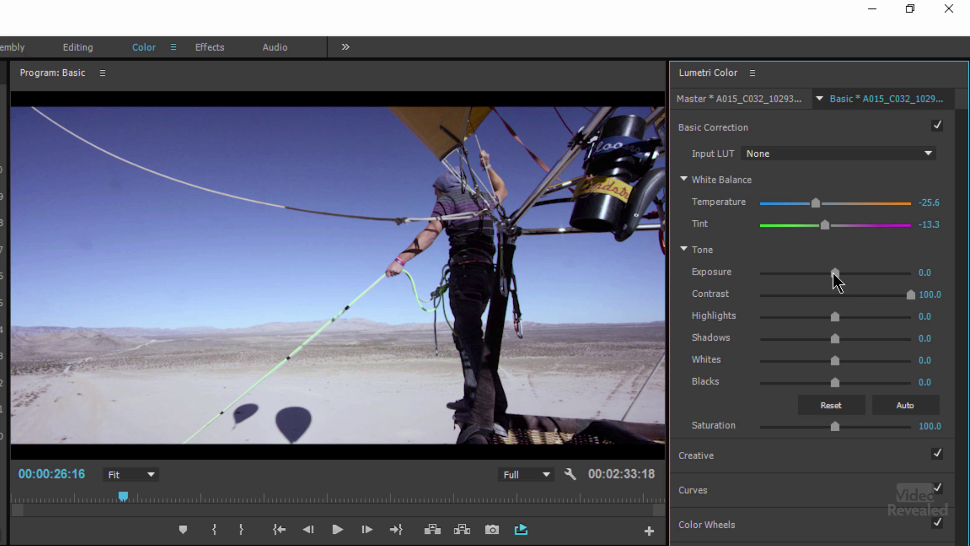
pyautogui.moveTo(835, 272); pyautogui.dragTo(812, 273)
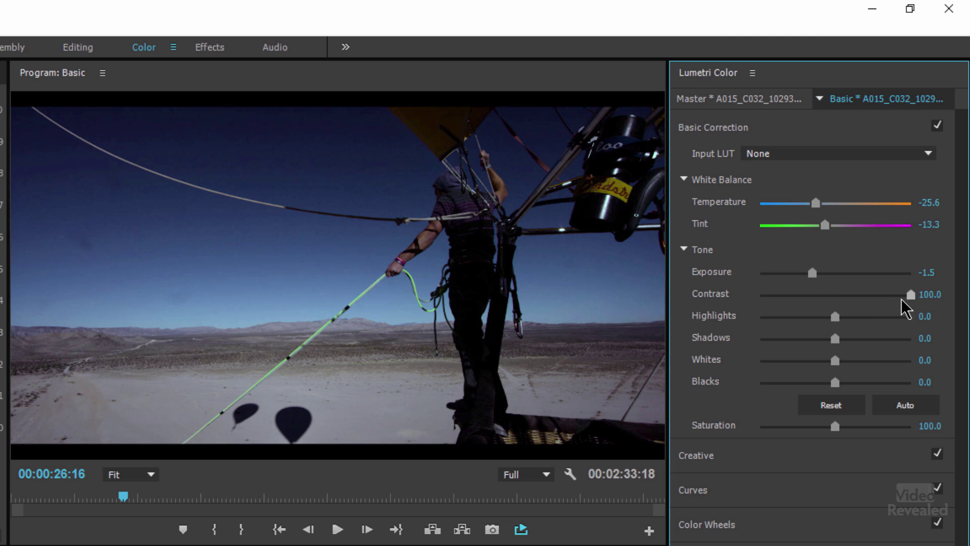
pyautogui.moveTo(905, 298)
pyautogui.mouseDown()
pyautogui.moveTo(813, 325)
pyautogui.moveTo(919, 290)
pyautogui.mouseUp()
pyautogui.moveTo(812, 275); pyautogui.dragTo(917, 308)
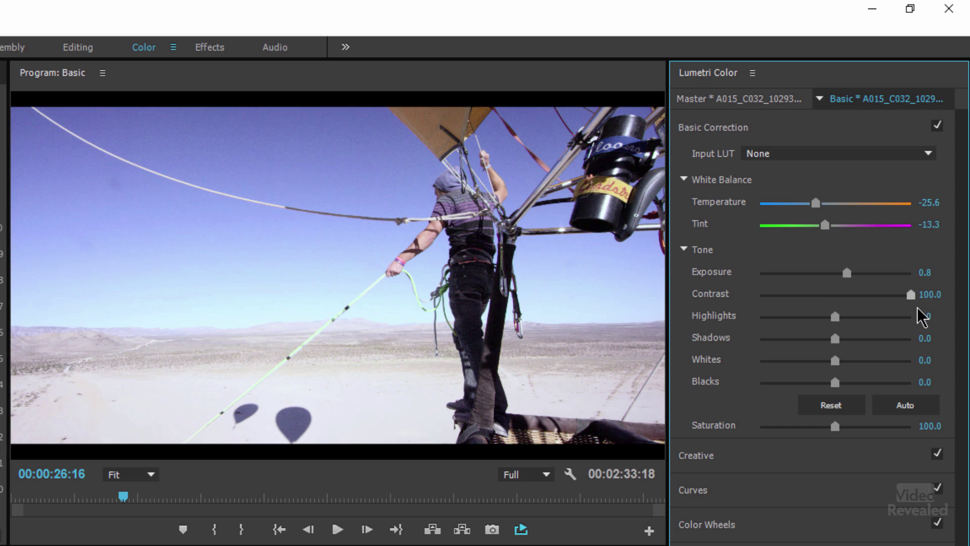
pyautogui.moveTo(847, 273); pyautogui.dragTo(830, 274)
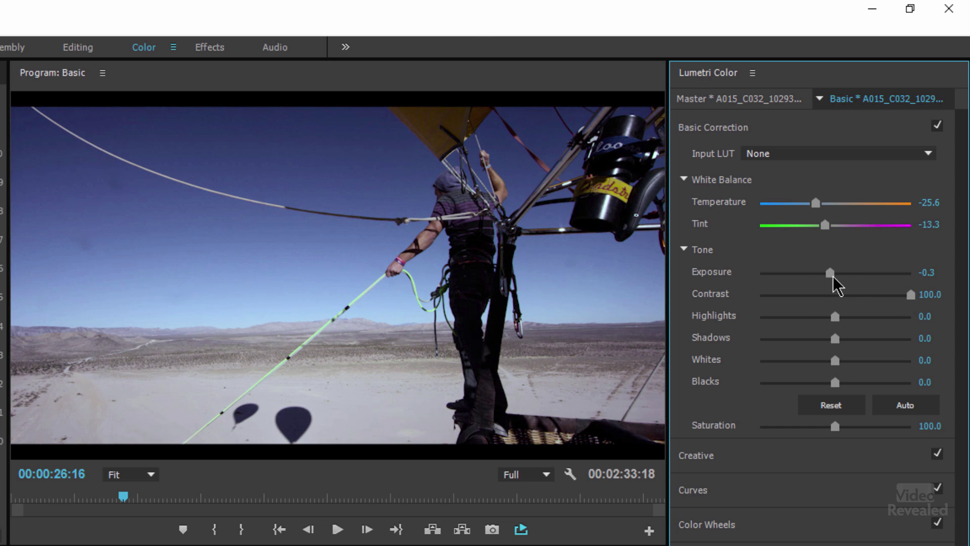
pyautogui.doubleClick(832, 274)
pyautogui.doubleClick(909, 296)
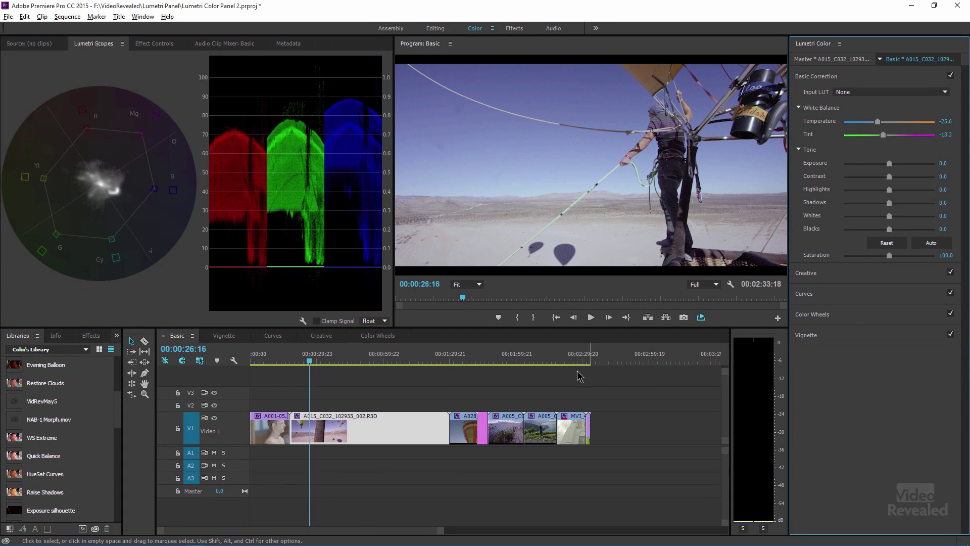
# On the 16-bit Gradient clip, test the tone sliders, leaving Highlights -2.2 and Shadows -1.1, with Blacks reset.
pyautogui.moveTo(493, 361); pyautogui.dragTo(484, 365)
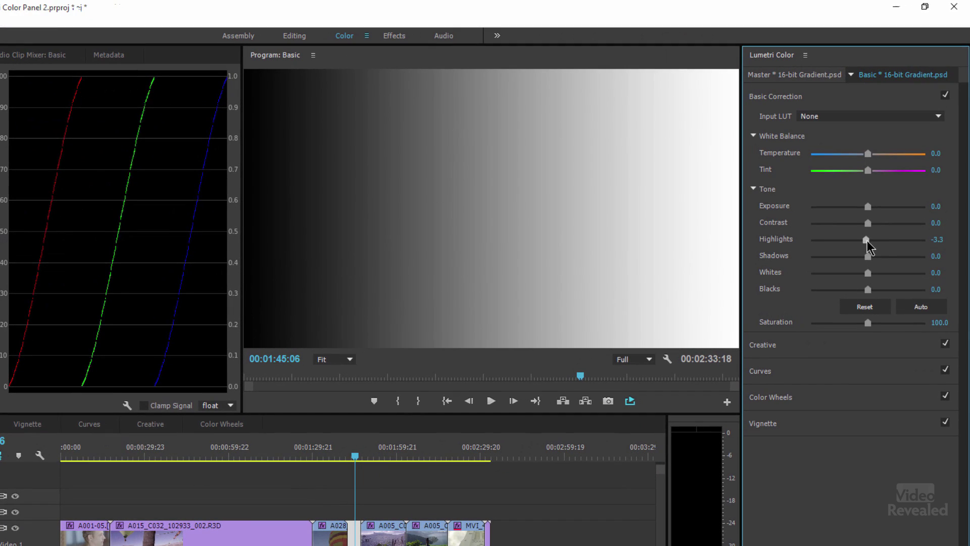
pyautogui.moveTo(890, 190); pyautogui.dragTo(927, 190)
pyautogui.moveTo(915, 240); pyautogui.dragTo(870, 273)
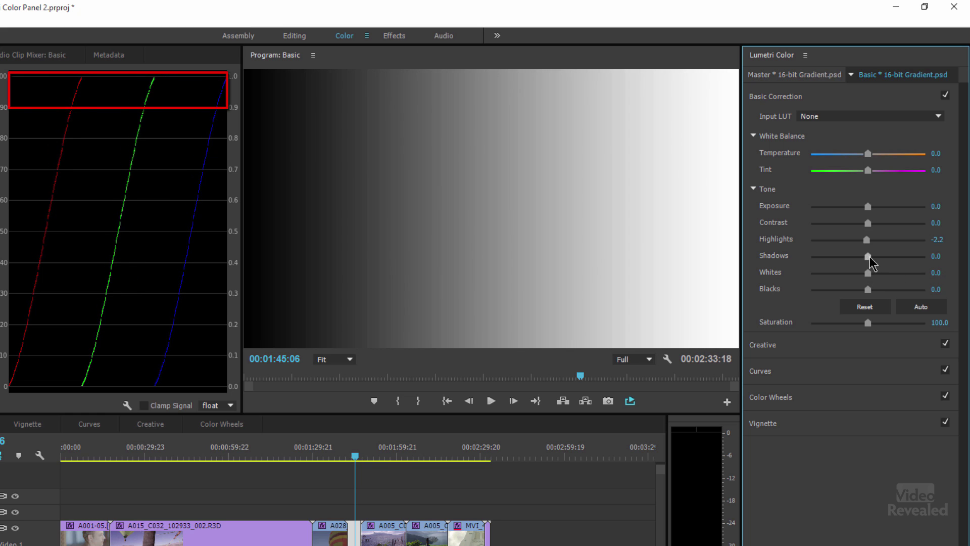
pyautogui.moveTo(870, 256); pyautogui.dragTo(909, 287)
pyautogui.doubleClick(905, 289)
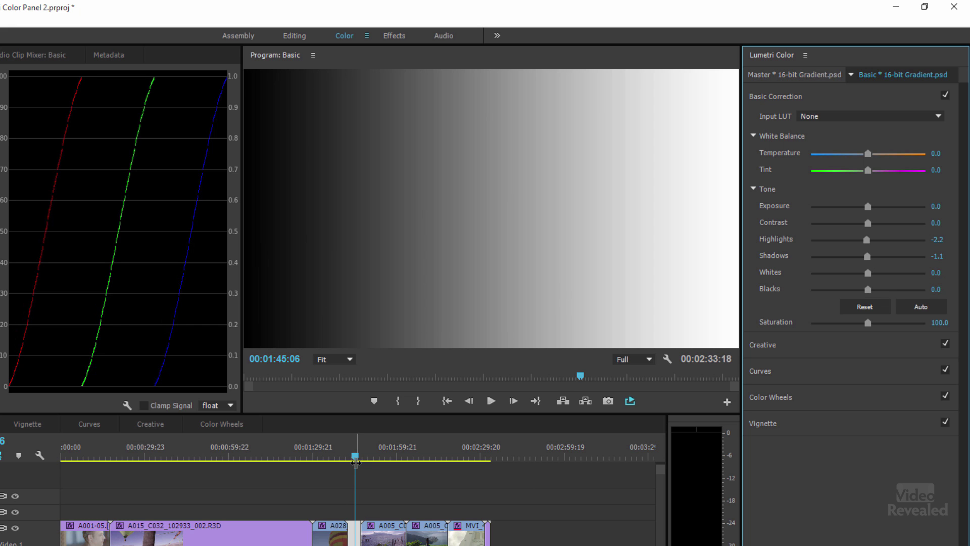
pyautogui.moveTo(355, 457); pyautogui.dragTo(333, 457)
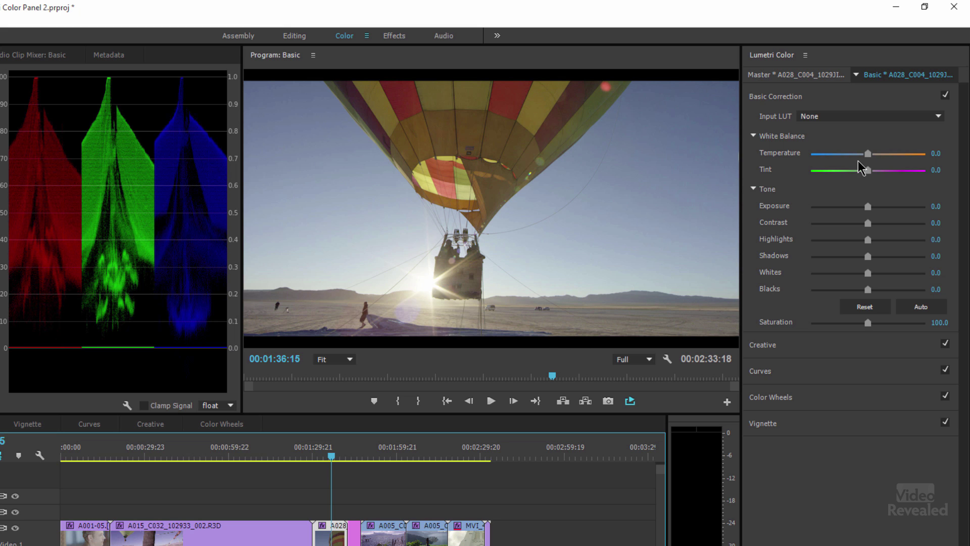
# Grade the balloon clip to Temperature 53.3, Contrast 86.7, Exposure about -1.9 and lower Saturation.
pyautogui.moveTo(868, 155); pyautogui.dragTo(898, 155)
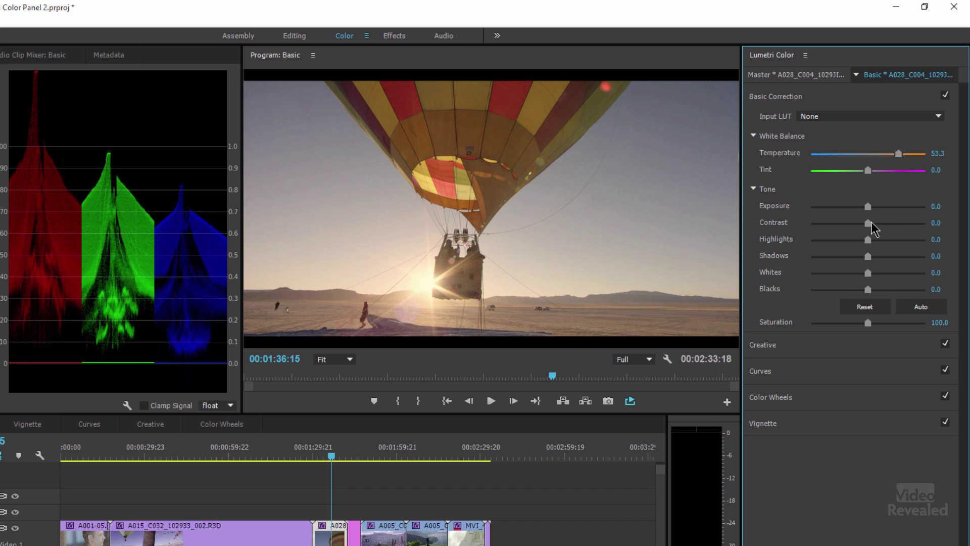
pyautogui.moveTo(867, 223); pyautogui.dragTo(919, 223)
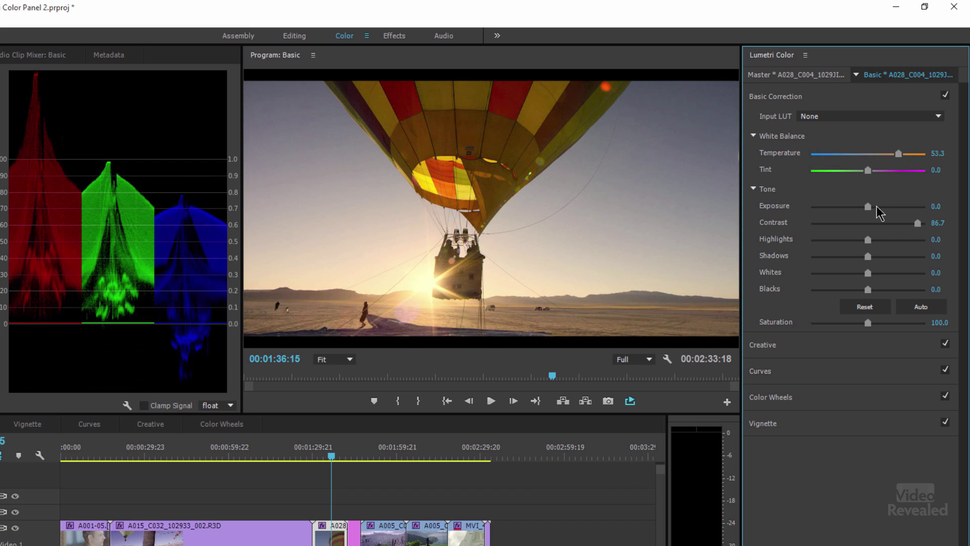
pyautogui.moveTo(866, 207); pyautogui.dragTo(845, 205)
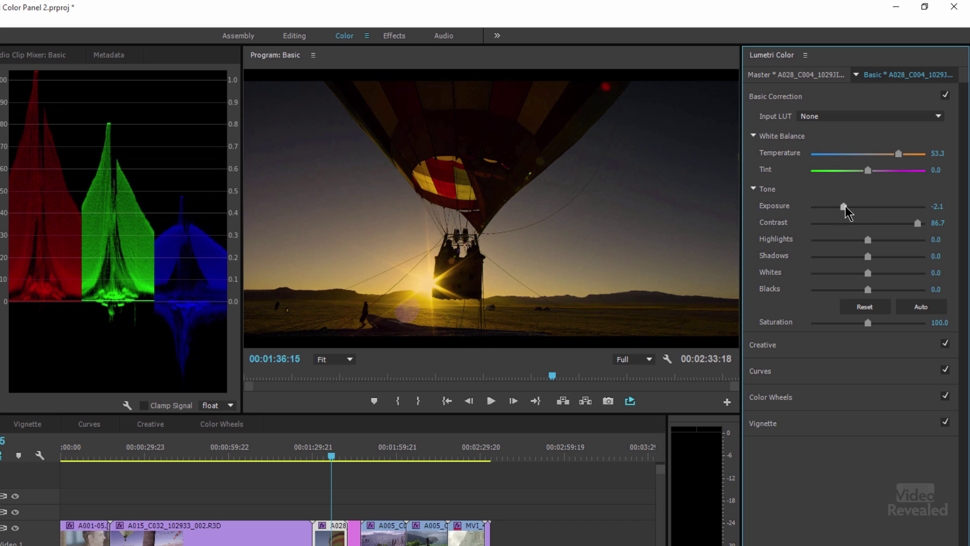
pyautogui.moveTo(868, 323)
pyautogui.mouseDown()
pyautogui.moveTo(844, 314)
pyautogui.moveTo(866, 317)
pyautogui.mouseUp()
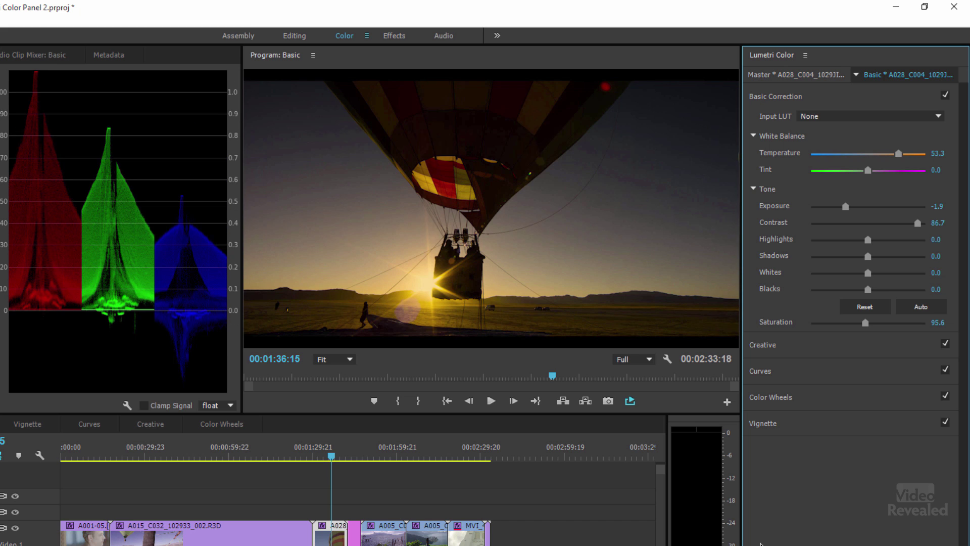
pyautogui.moveTo(450, 457); pyautogui.dragTo(459, 456)
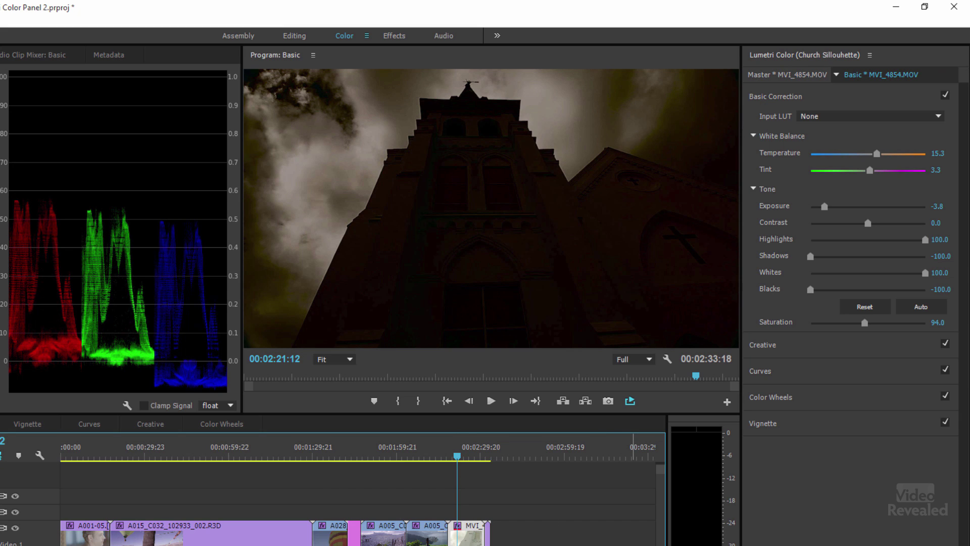
pyautogui.click(811, 533)
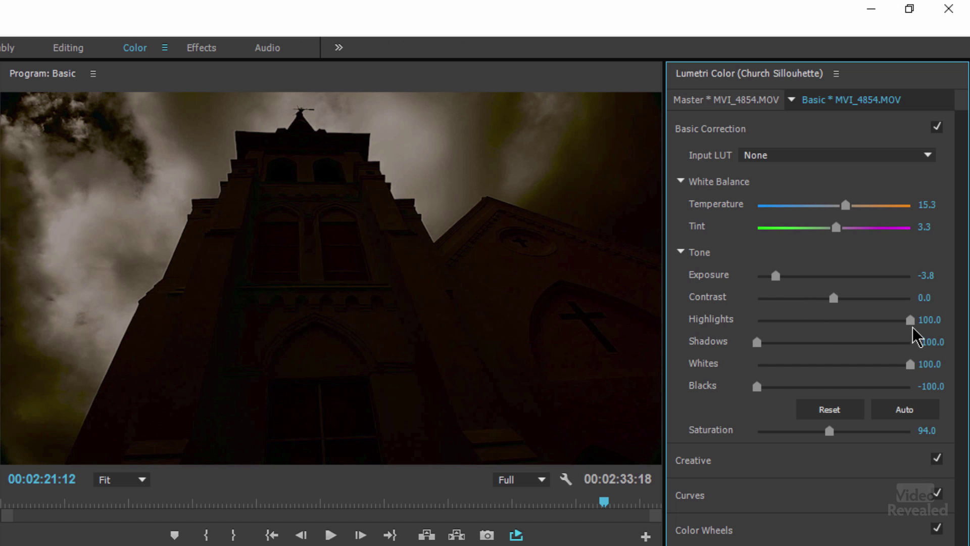
pyautogui.moveTo(911, 322); pyautogui.dragTo(936, 385)
pyautogui.moveTo(758, 343); pyautogui.dragTo(802, 347)
pyautogui.moveTo(758, 387)
pyautogui.mouseDown()
pyautogui.moveTo(844, 396)
pyautogui.moveTo(743, 389)
pyautogui.mouseUp()
pyautogui.moveTo(800, 342); pyautogui.dragTo(733, 347)
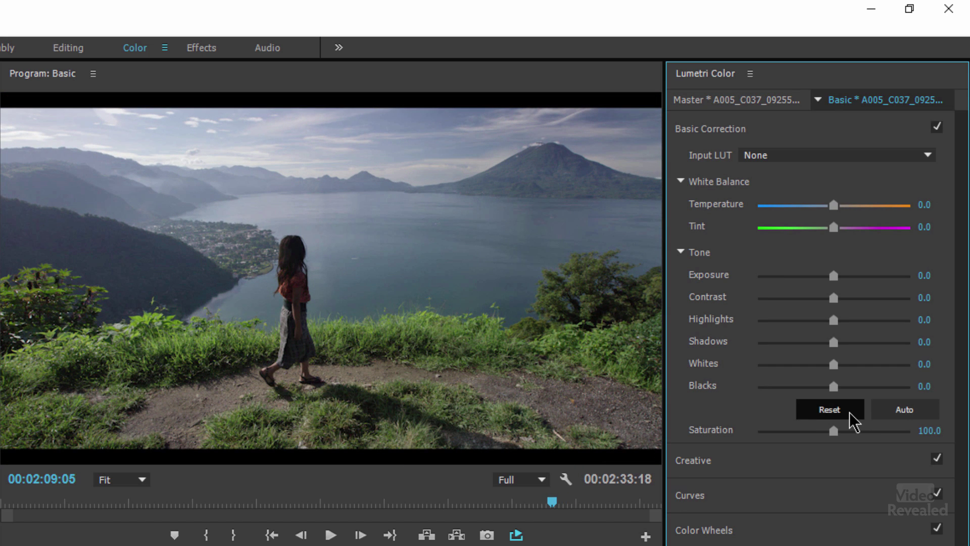
# Auto-correct the lakeside clip's tone in Basic Correction.
pyautogui.click(919, 419)
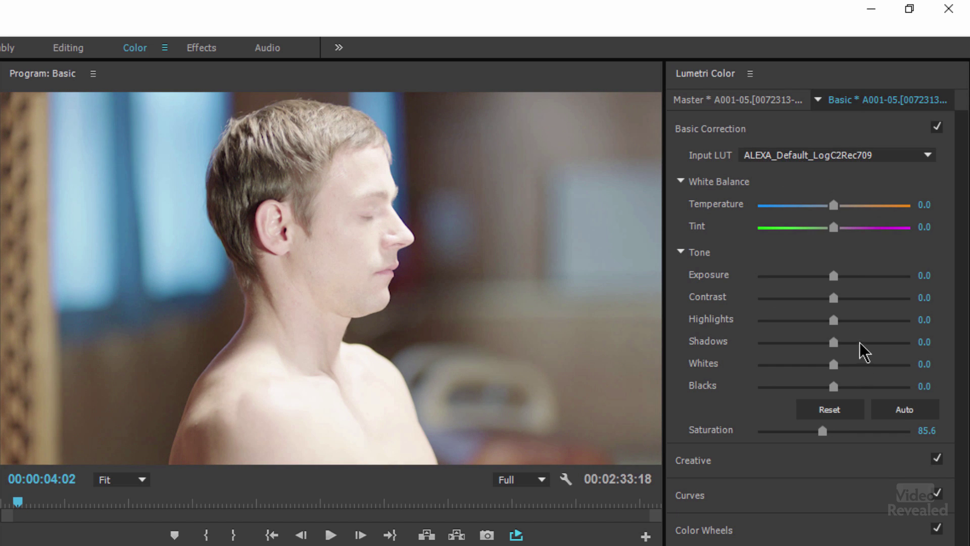
pyautogui.click(908, 418)
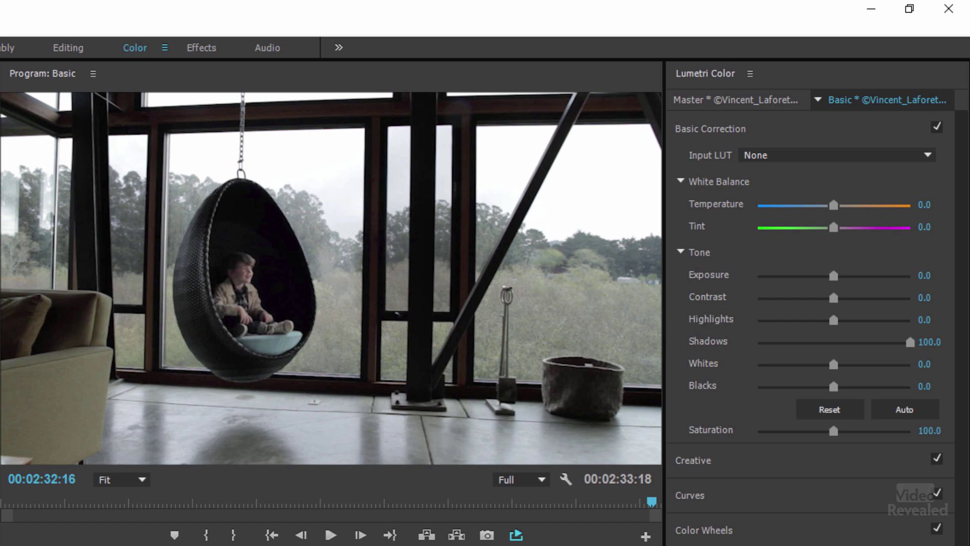
pyautogui.press('Left')
pyautogui.press('Left')
pyautogui.press('Left')
pyautogui.press('Left')
pyautogui.press('Left')
pyautogui.press('Left')
pyautogui.press('Left')
pyautogui.press('Left')
pyautogui.press('Left')
pyautogui.press('Left')
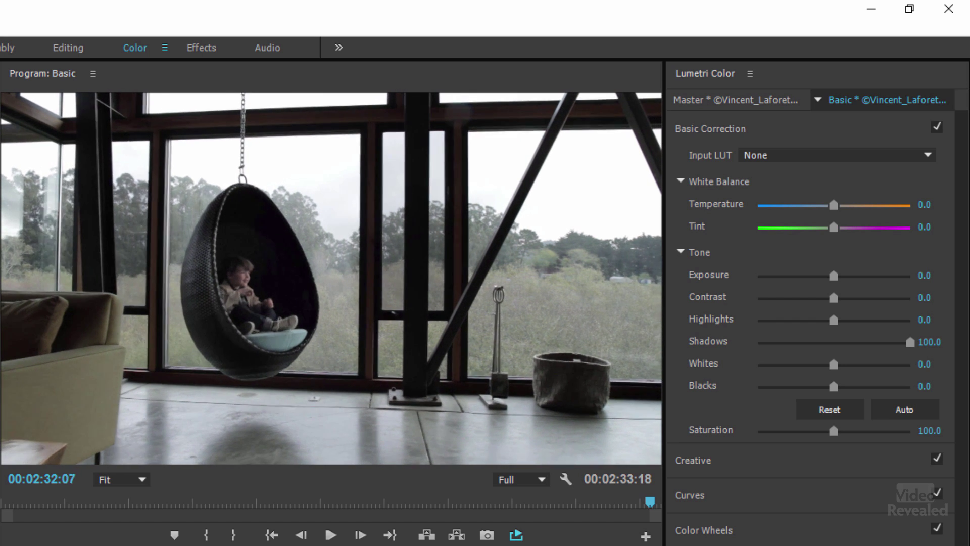
pyautogui.press('Right')
pyautogui.press('Right')
pyautogui.press('Right')
pyautogui.press('Right')
pyautogui.press('Right')
pyautogui.press('Right')
pyautogui.press('Right')
pyautogui.press('Right')
pyautogui.press('Right')
pyautogui.press('Right')
pyautogui.press('Right')
pyautogui.press('Right')
pyautogui.press('Right')
pyautogui.press('Right')
pyautogui.press('Right')
pyautogui.press('Right')
pyautogui.press('Right')
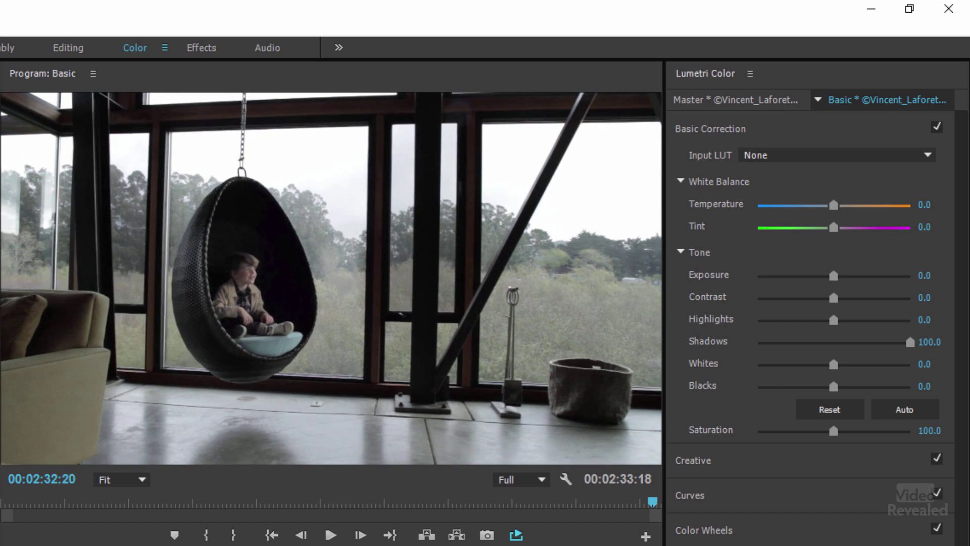
pyautogui.click(706, 73)
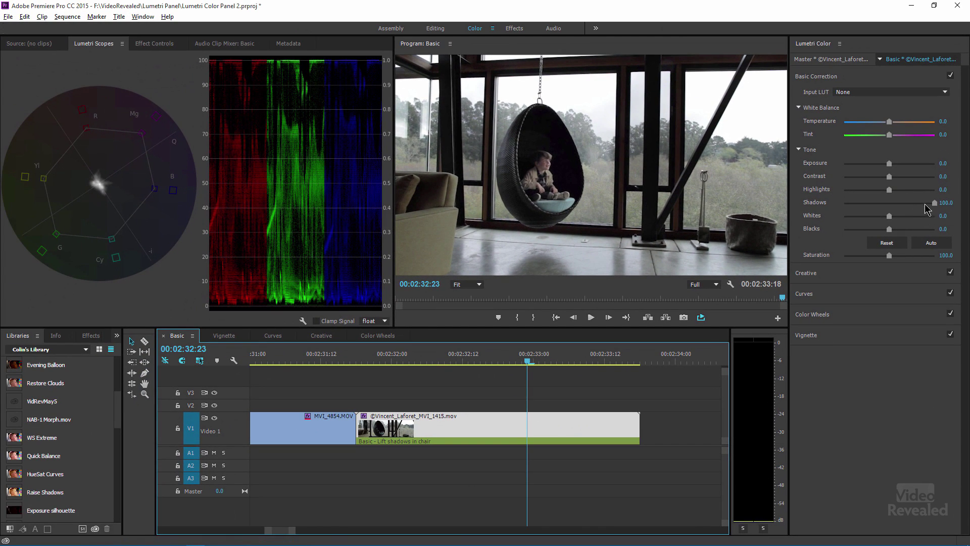
pyautogui.moveTo(934, 203); pyautogui.dragTo(941, 223)
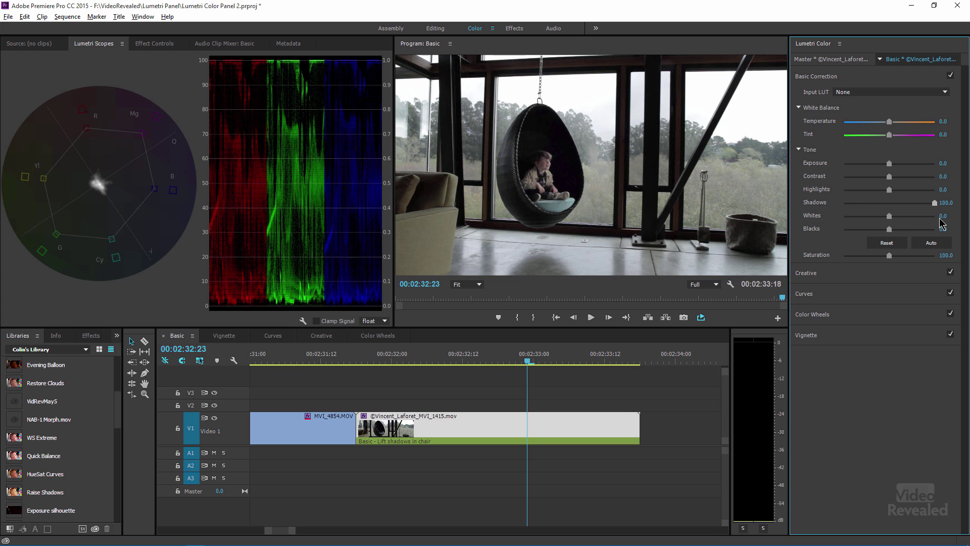
# Select Lumetri Color Mask (2) in Effect Controls to outline the egg chair, then scrub to check it.
pyautogui.click(157, 44)
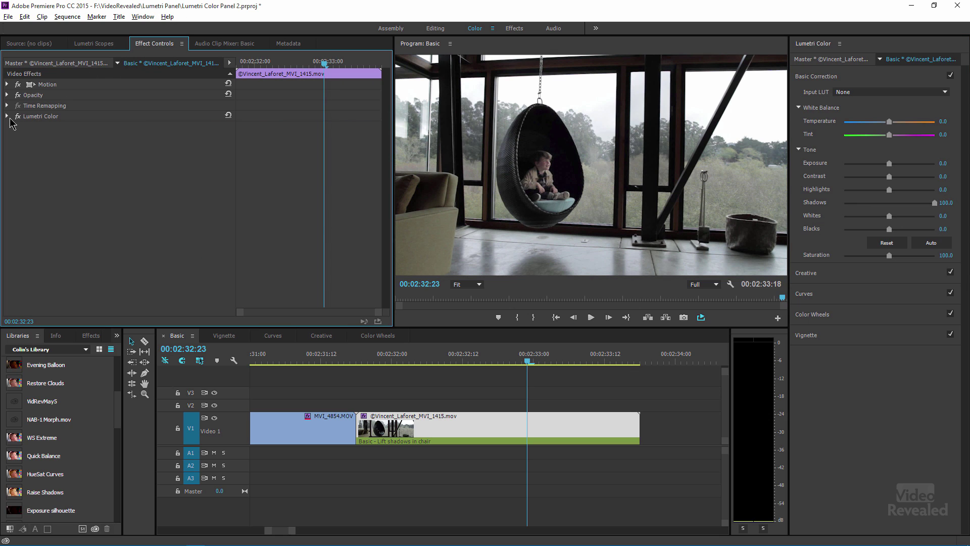
pyautogui.click(7, 116)
pyautogui.click(51, 140)
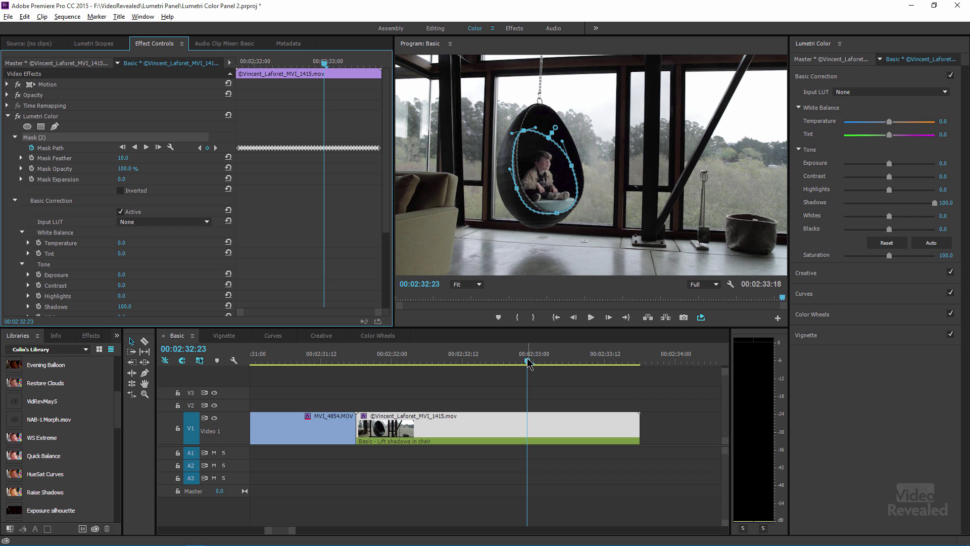
pyautogui.moveTo(530, 362); pyautogui.dragTo(501, 385)
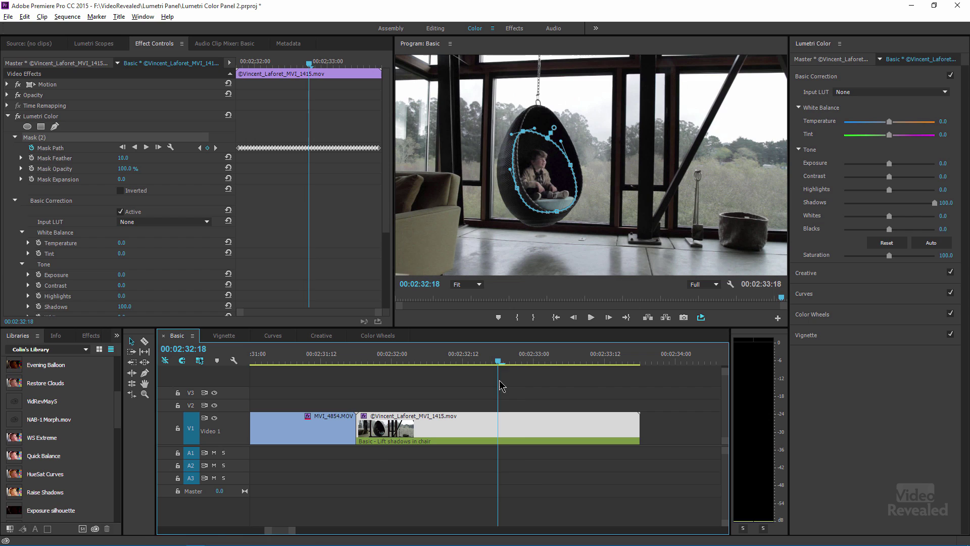
pyautogui.moveTo(936, 203)
pyautogui.mouseDown()
pyautogui.moveTo(820, 220)
pyautogui.moveTo(944, 205)
pyautogui.mouseUp()
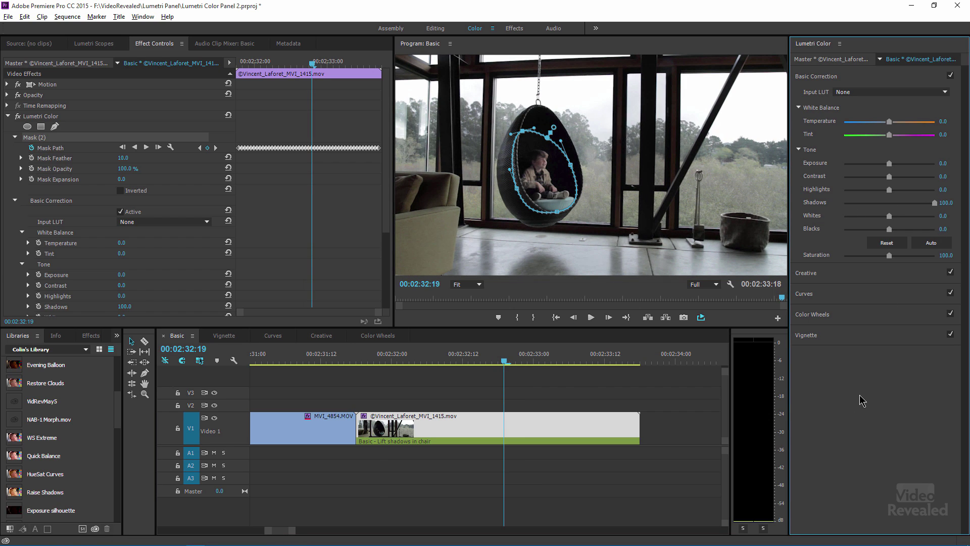